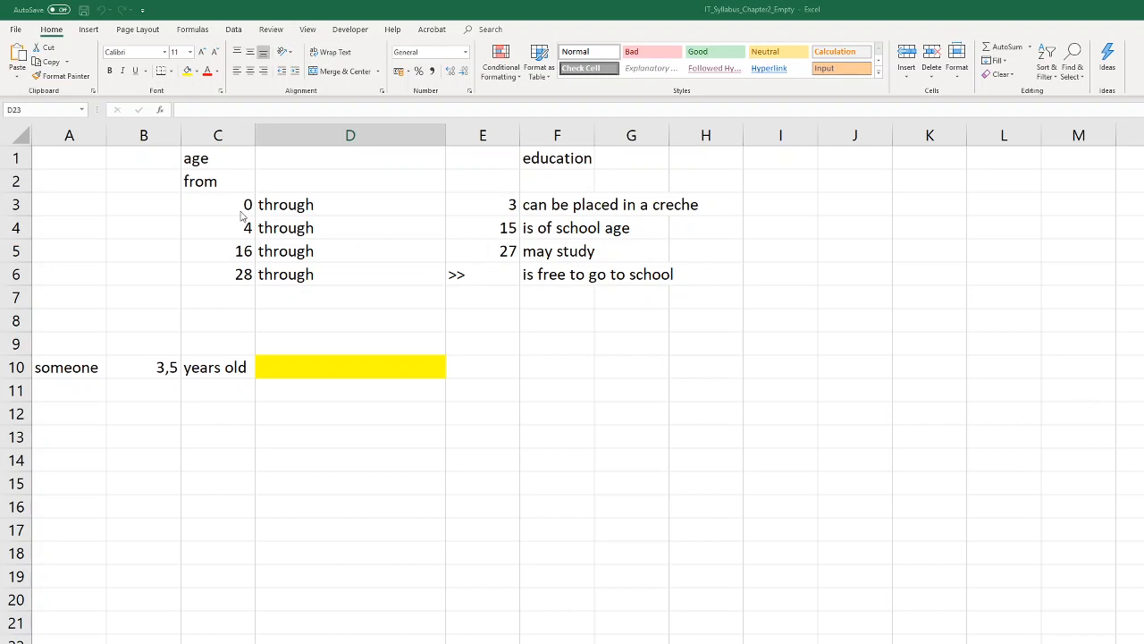
Examine the age ranges and education texts in C3:G6 along with the age in B10 and the yellow result cell D10
click(230, 204)
drag(229, 204, 651, 280)
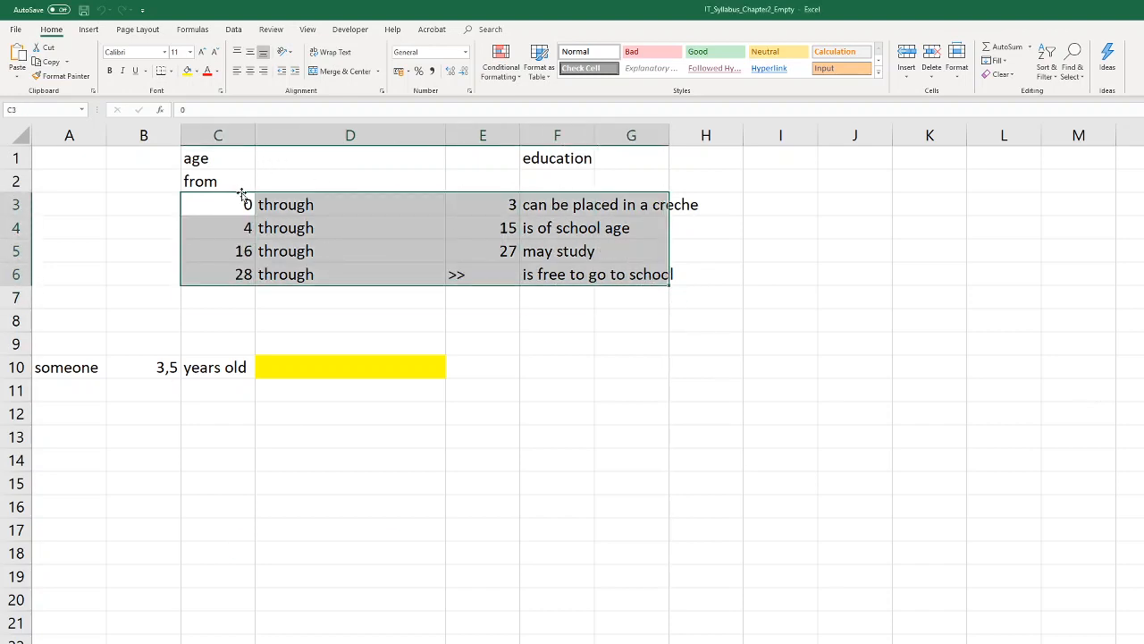
drag(239, 201, 467, 205)
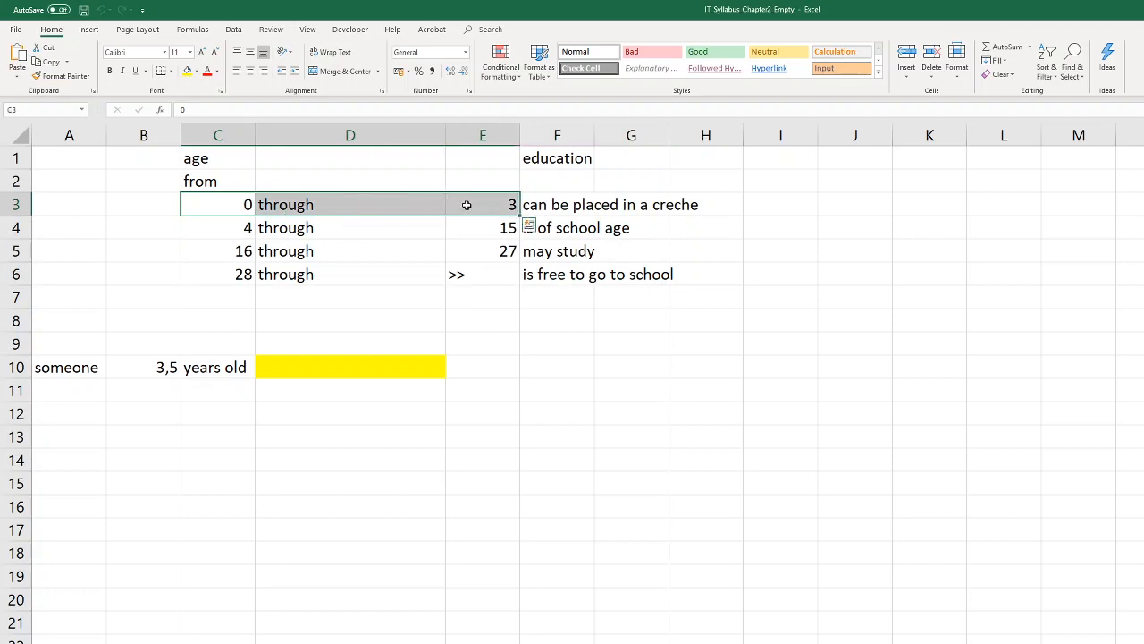
click(157, 368)
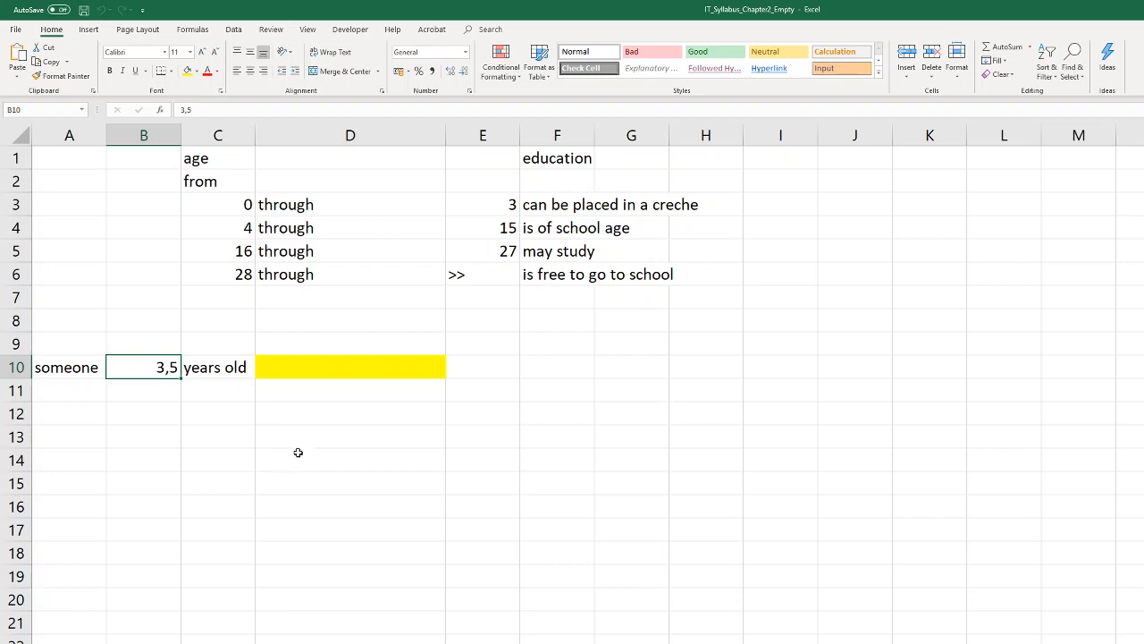
click(341, 369)
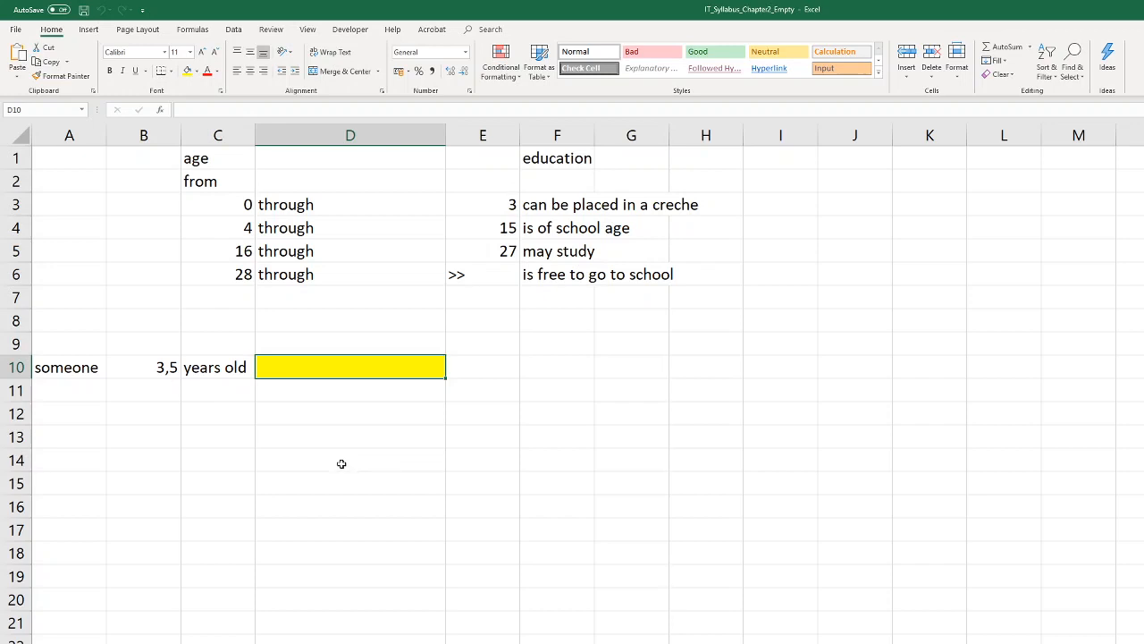
click(158, 373)
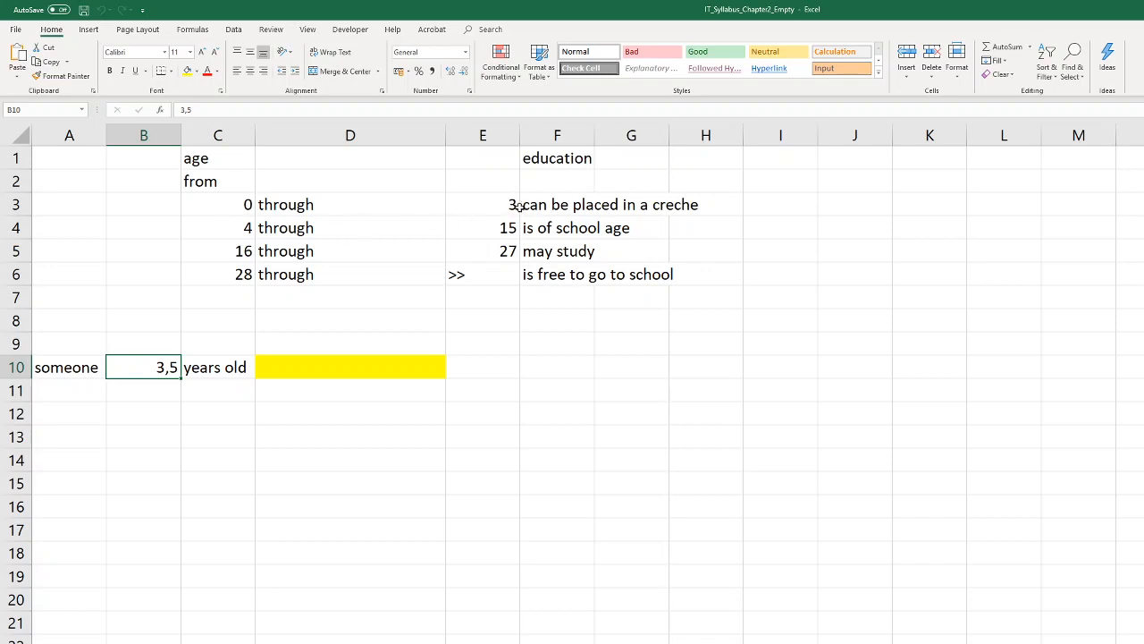
click(578, 203)
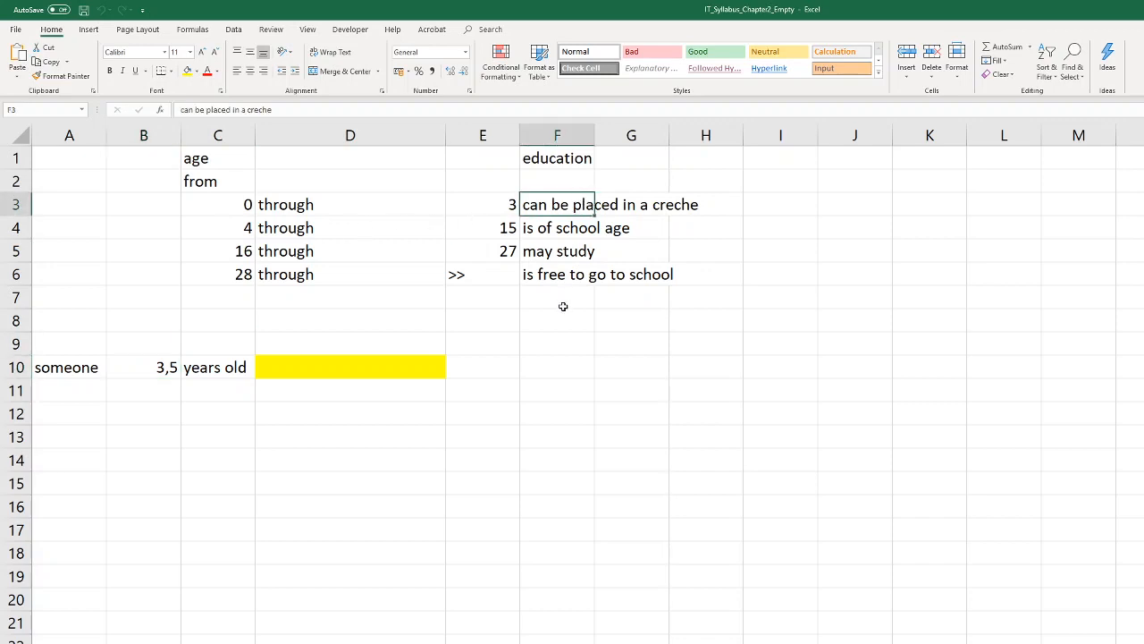
click(555, 229)
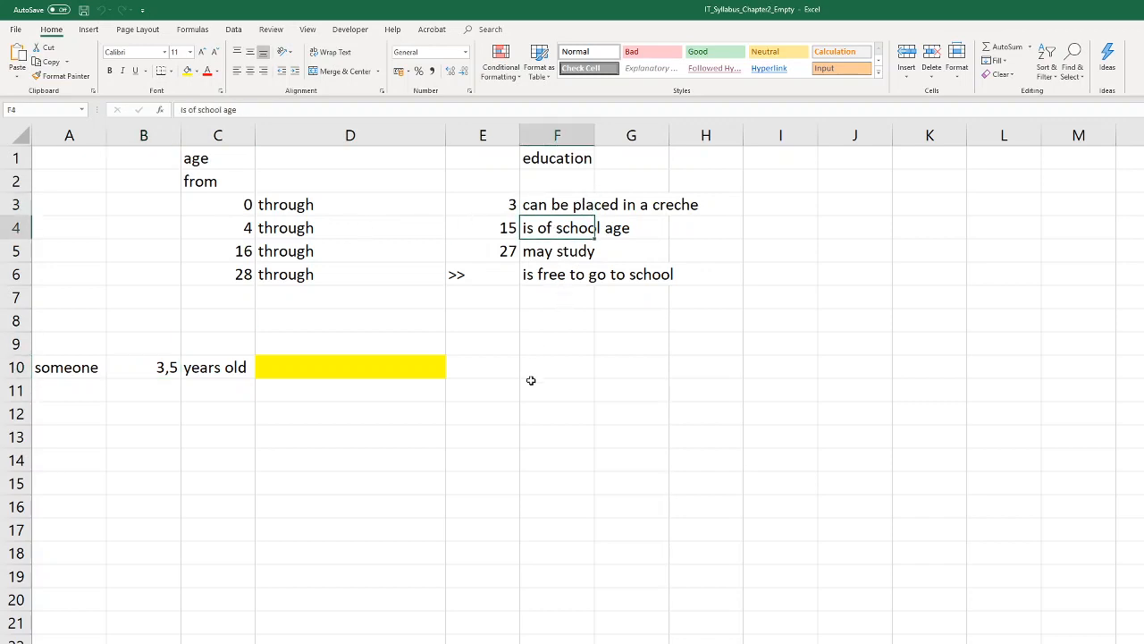
Enter the formula =VLOOKUP(B10;C3:F6;4;TRUE) in the yellow cell D10 to return the education text by approximate match
click(370, 371)
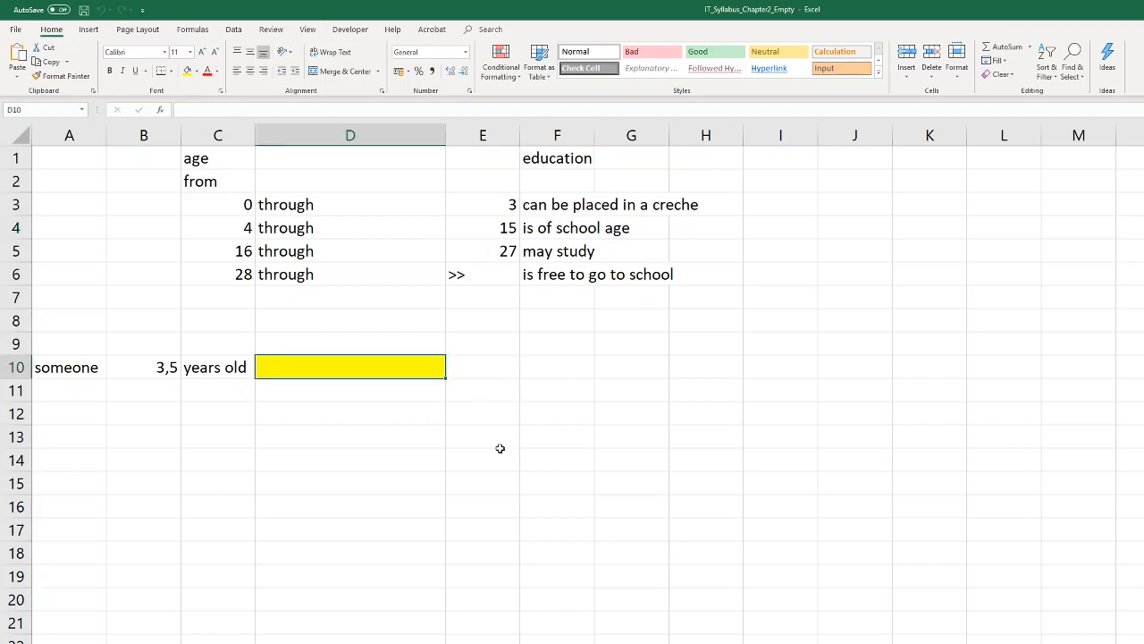
text(=vlo)
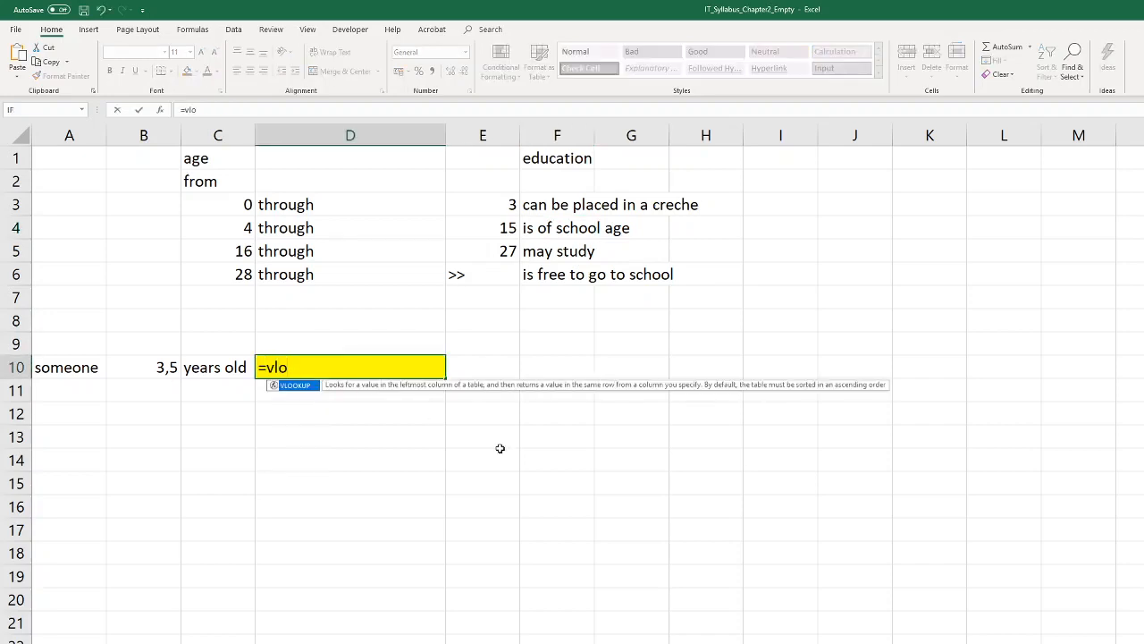
double_click(304, 389)
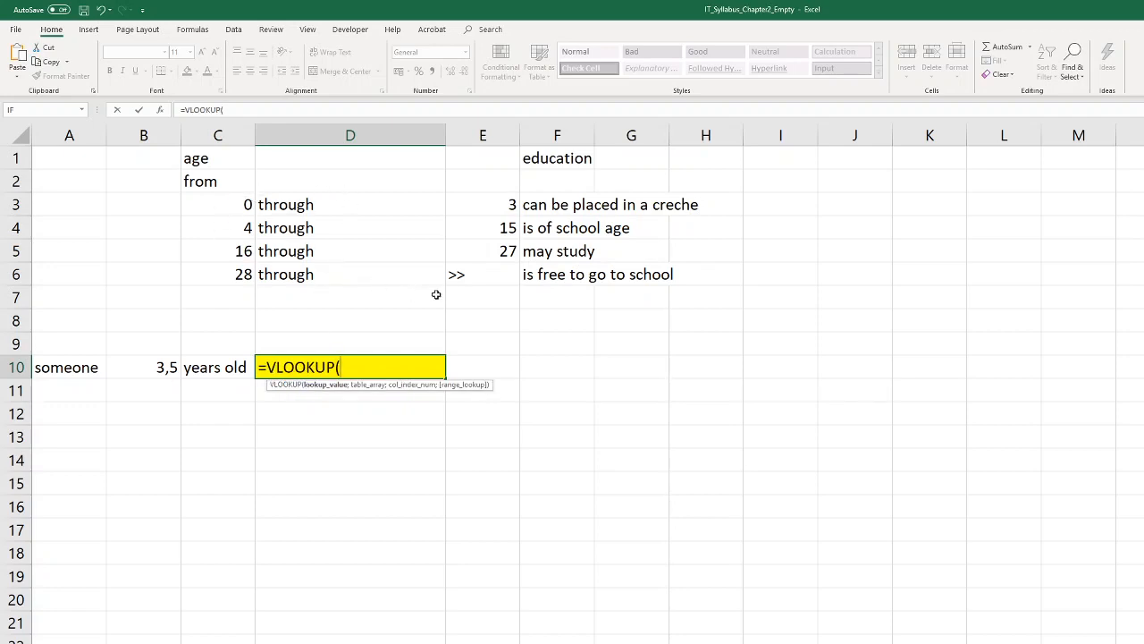
click(166, 368)
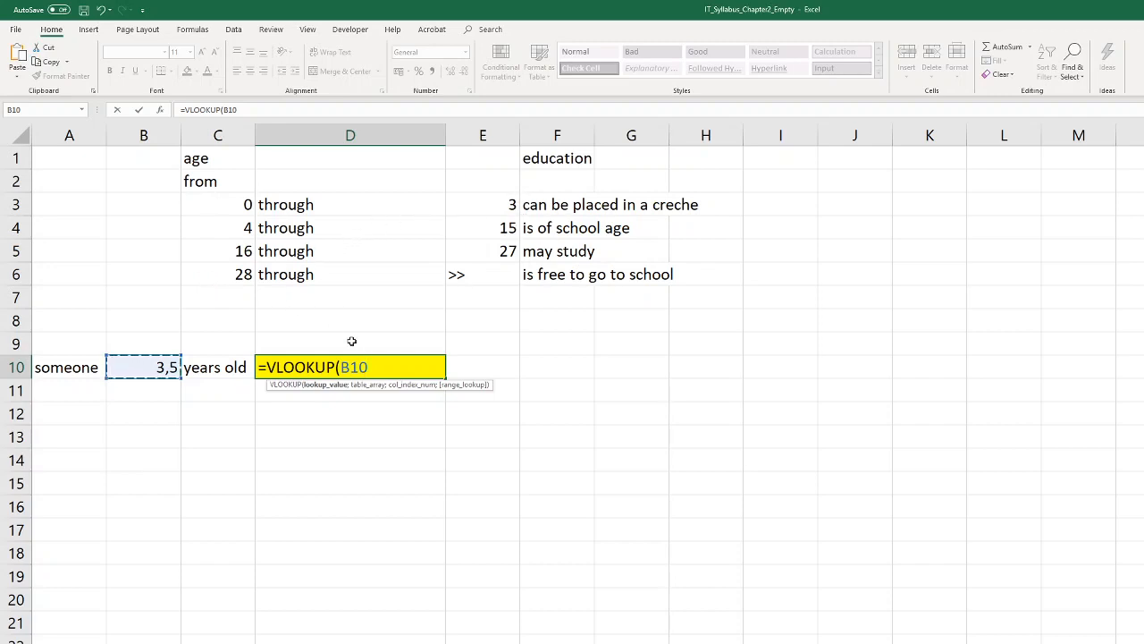
text(;)
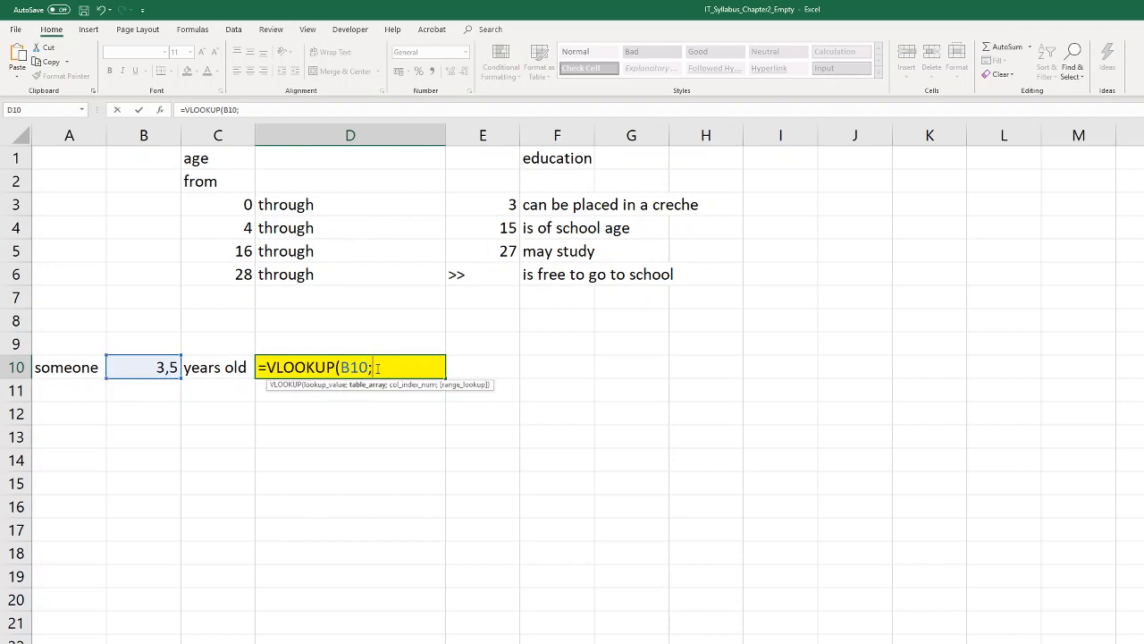
drag(212, 206, 566, 274)
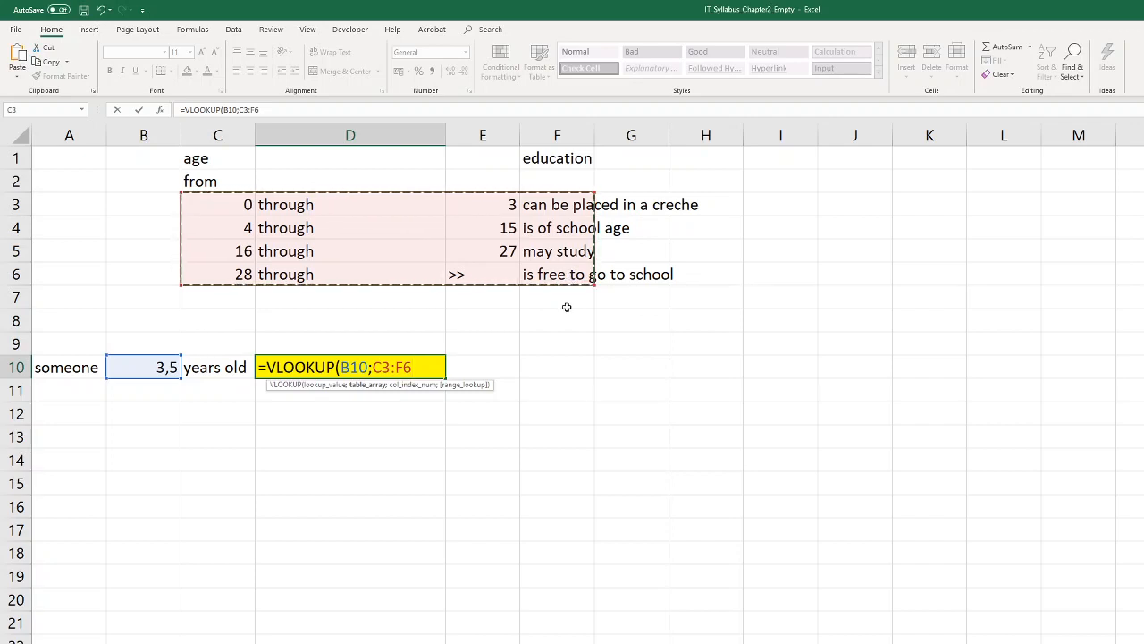
text(;)
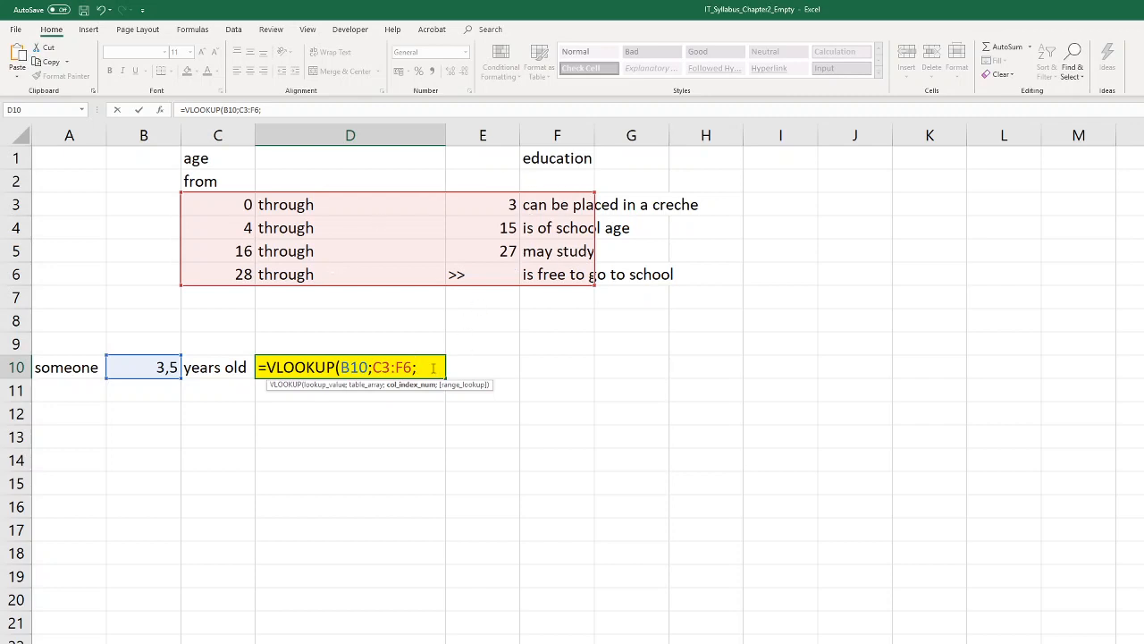
text(4;)
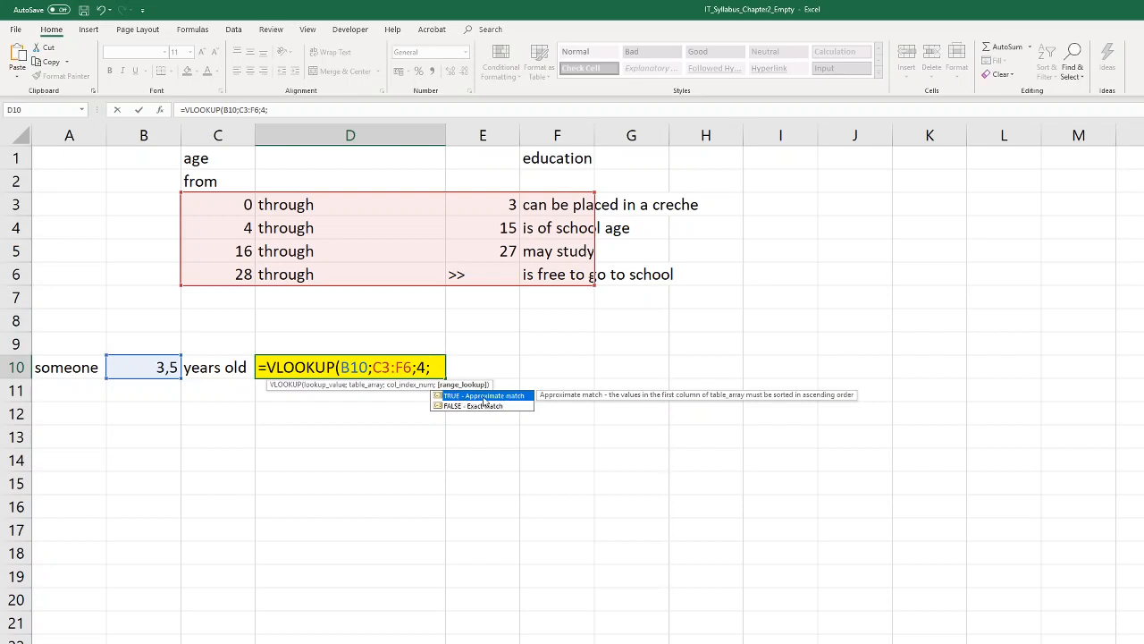
double_click(497, 396)
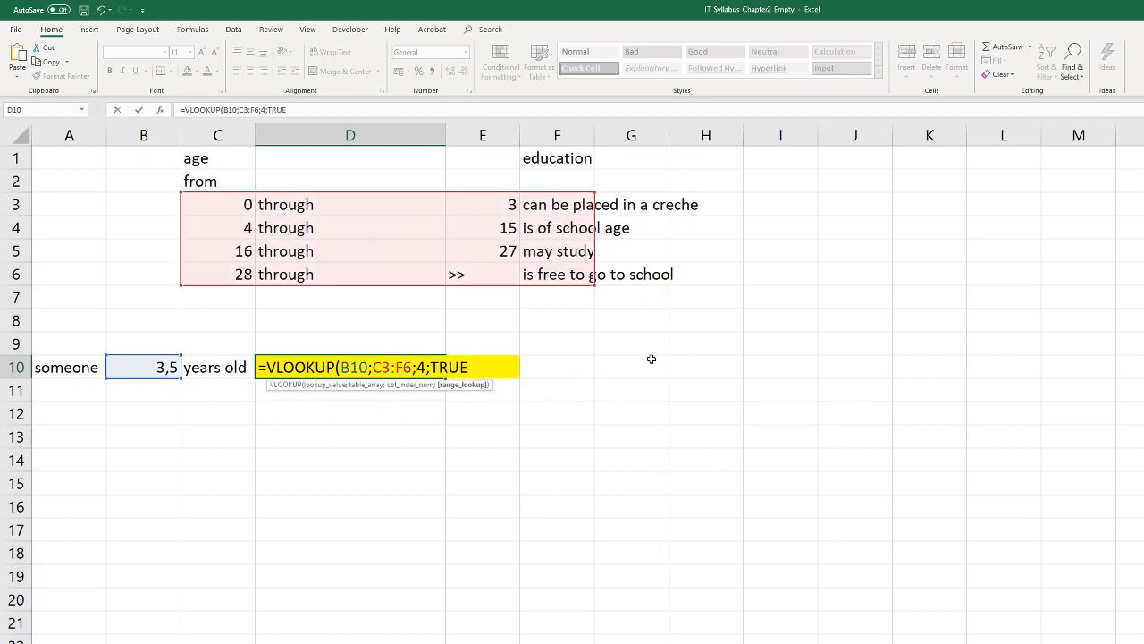
text())
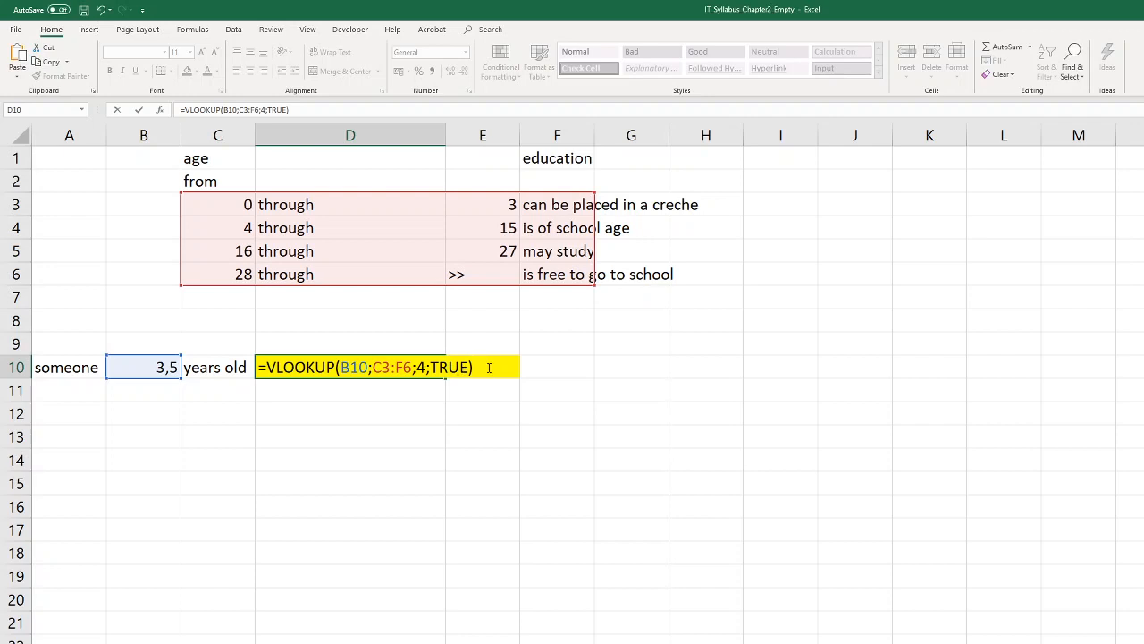
key(Return)
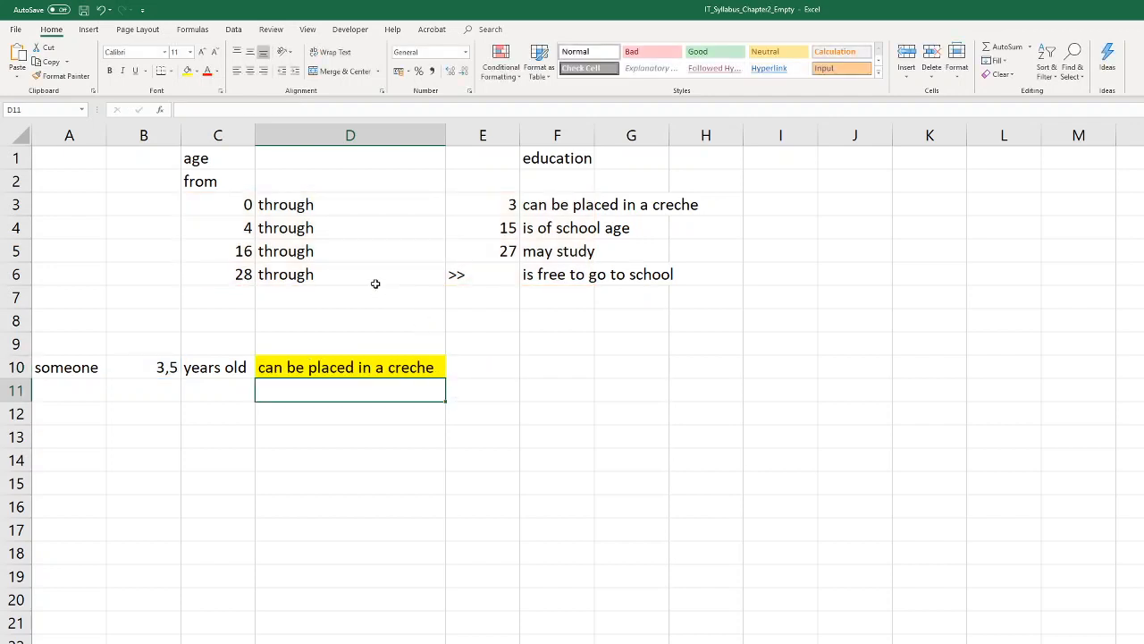
Examine the boundaries of the first age range in row 3, the start of the next range in C4, and the education text in F3
click(223, 202)
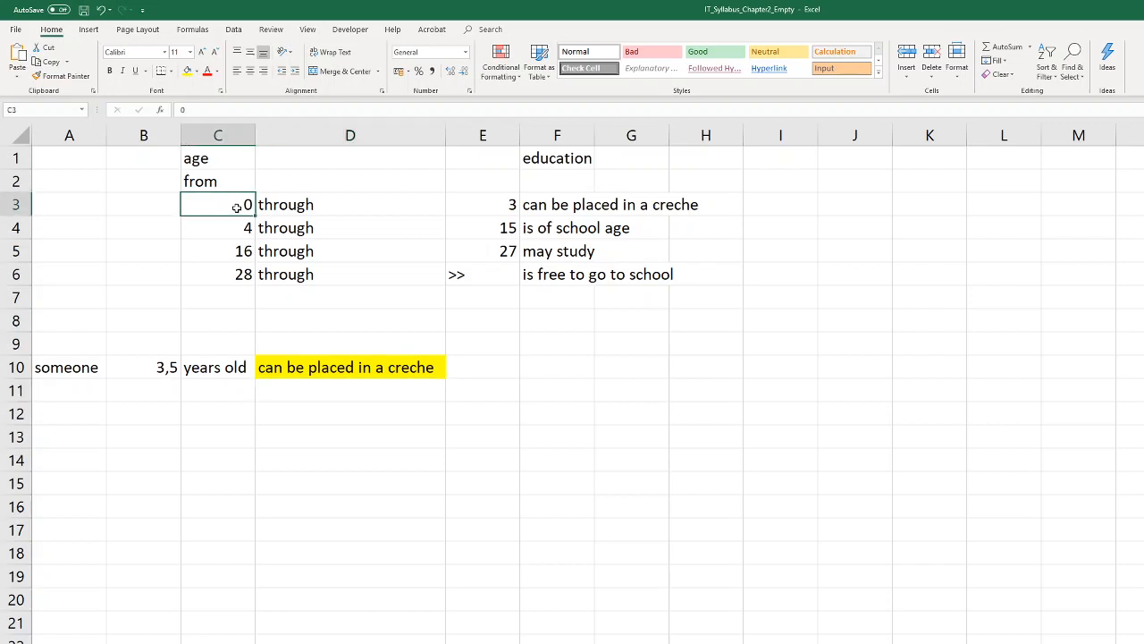
key(Right)
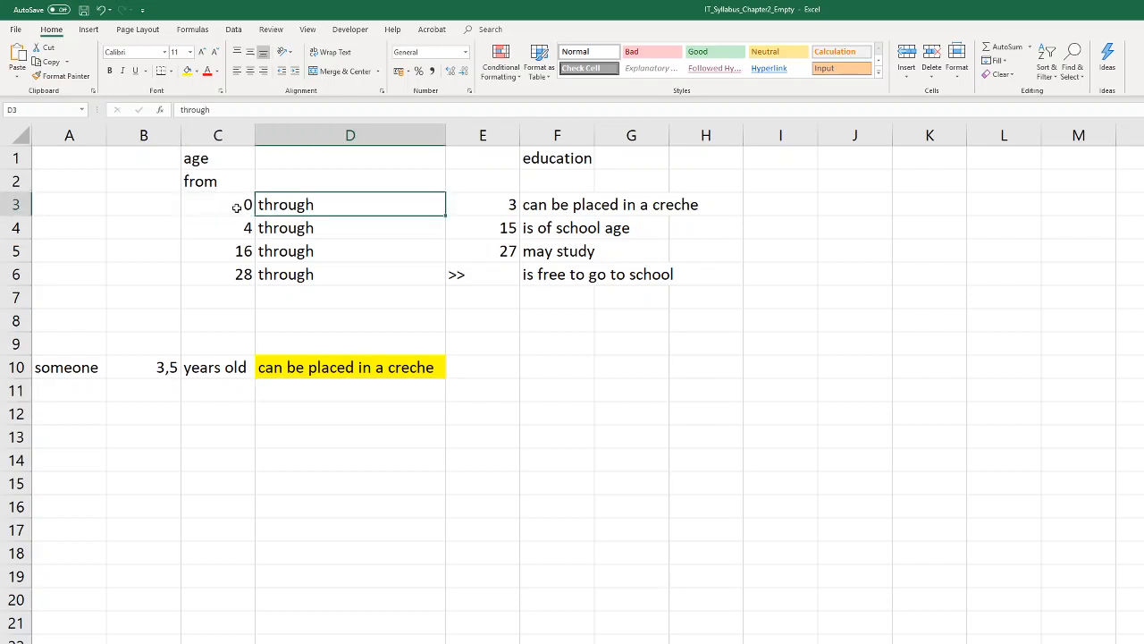
key(Right)
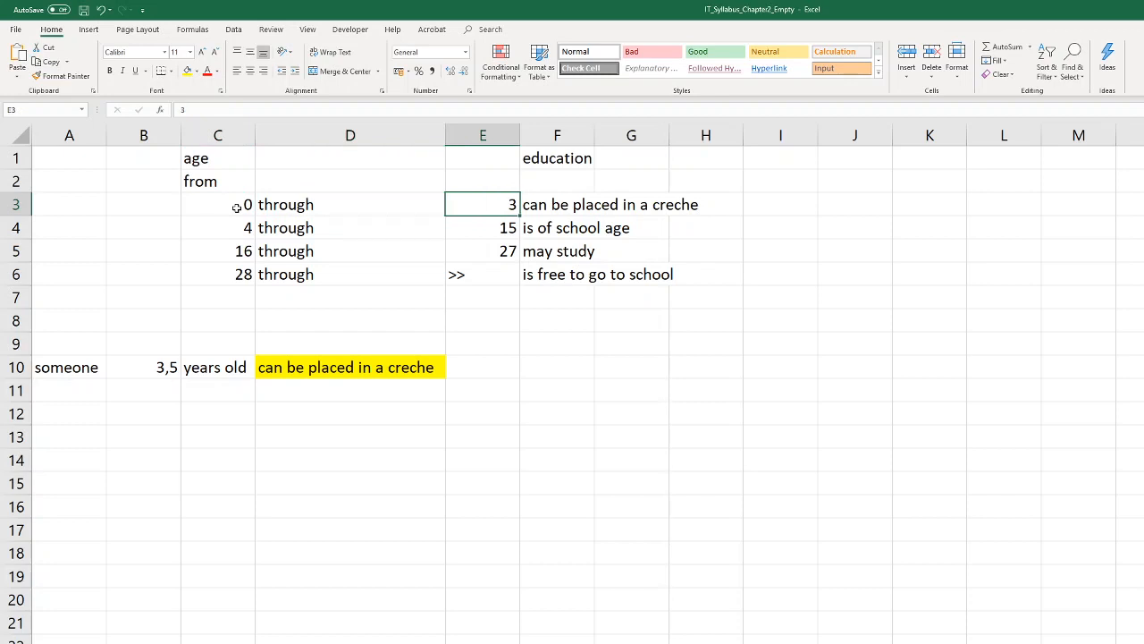
key(Left)
key(Left)
key(Right)
key(Right)
key(Left)
key(Right)
key(Left)
key(Left)
key(Down)
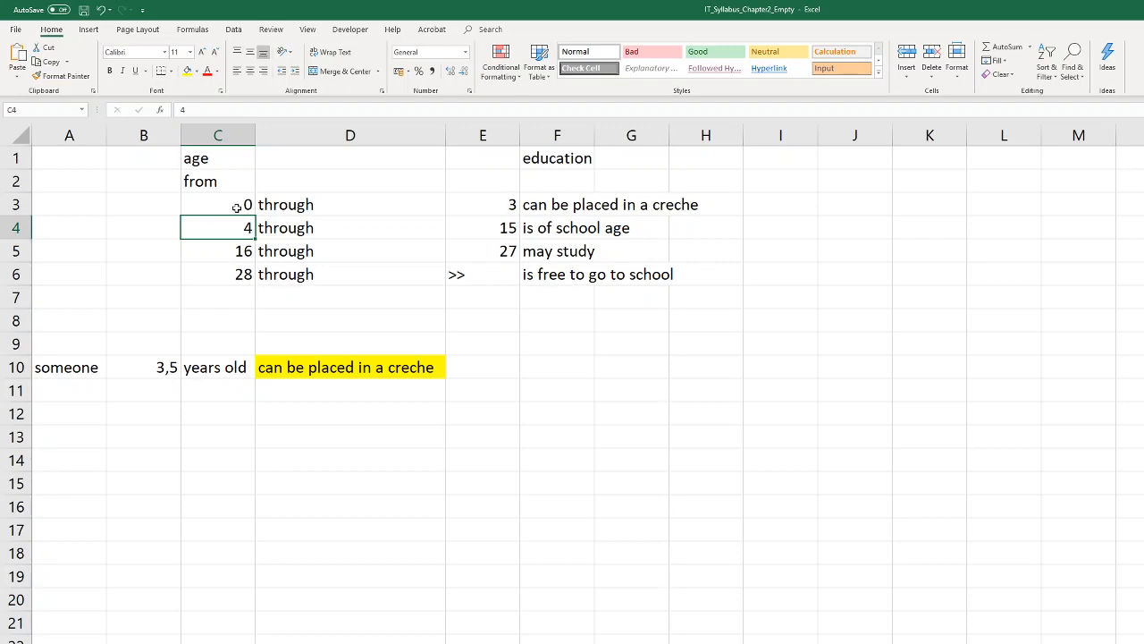
click(463, 206)
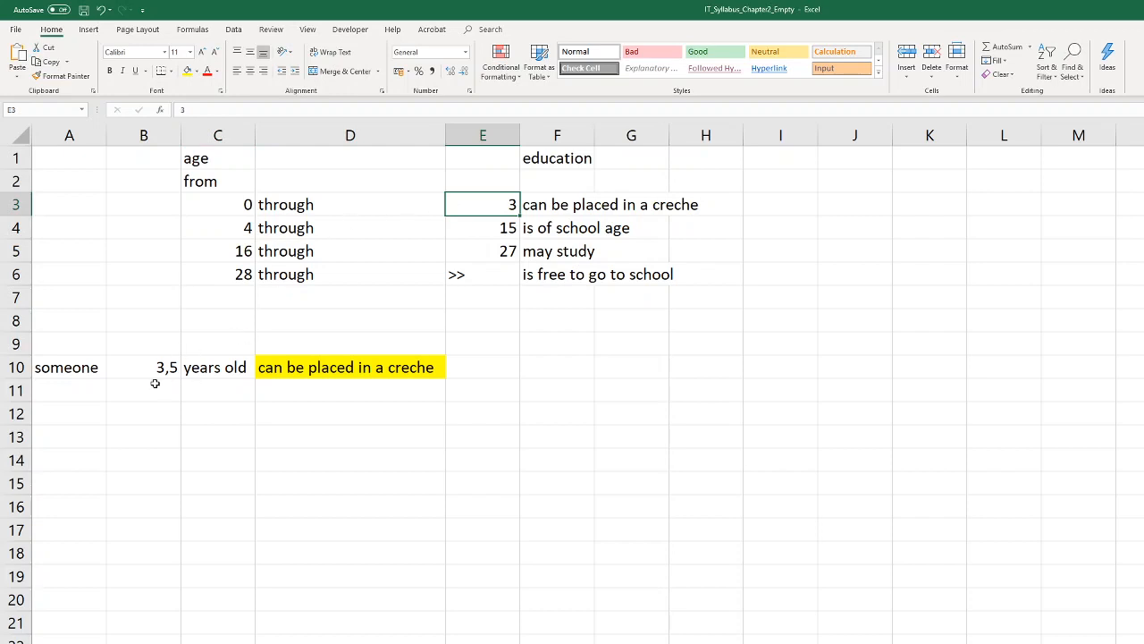
click(229, 229)
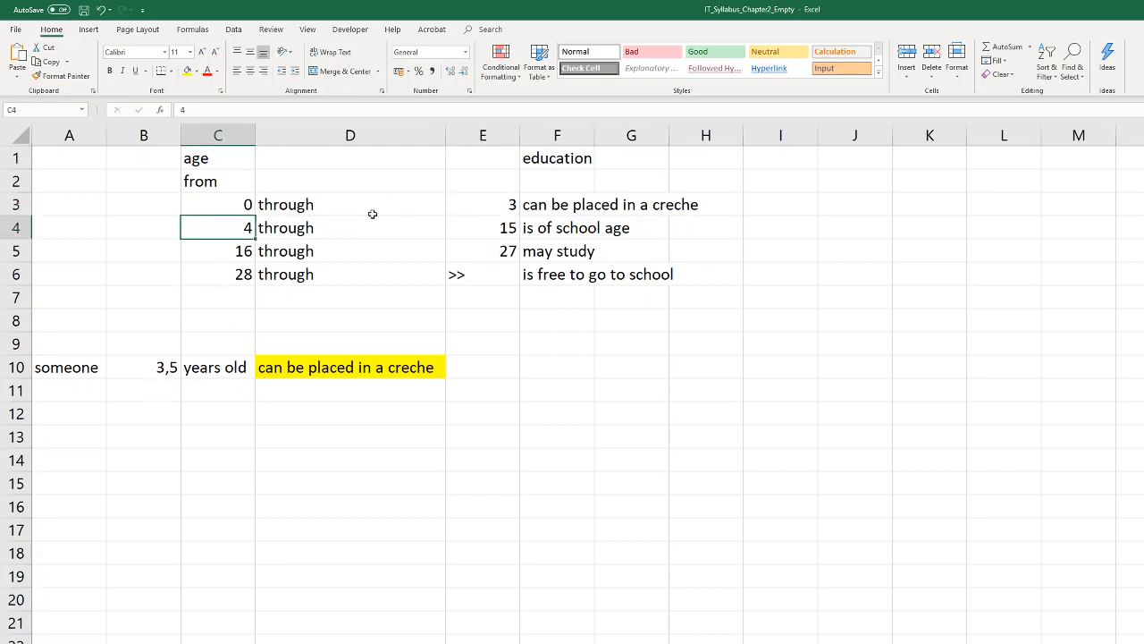
click(502, 206)
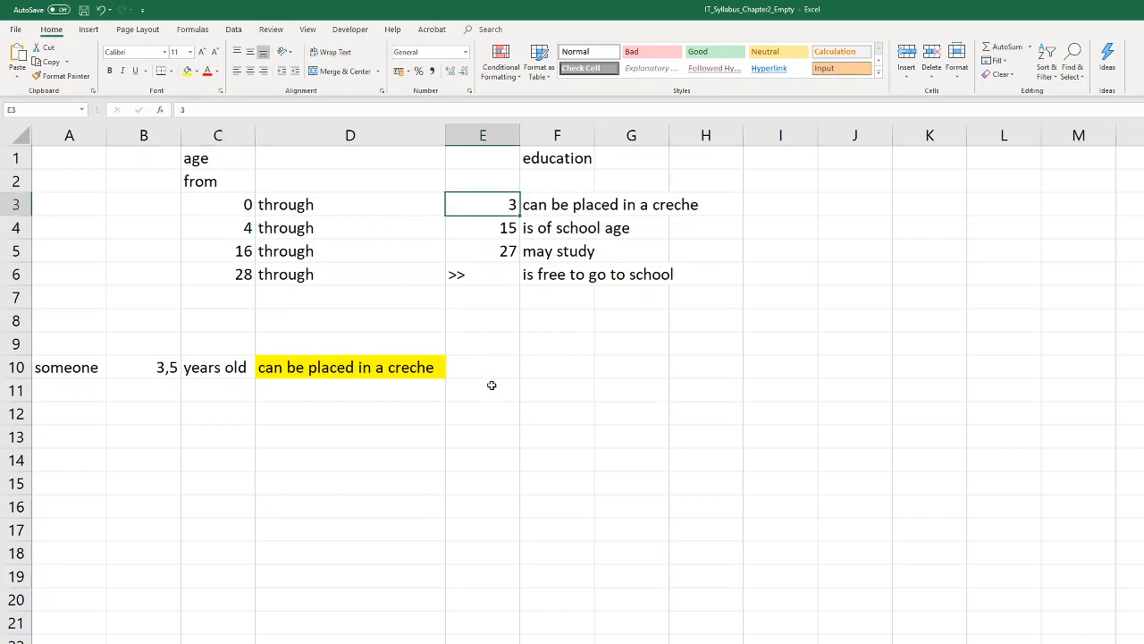
click(555, 205)
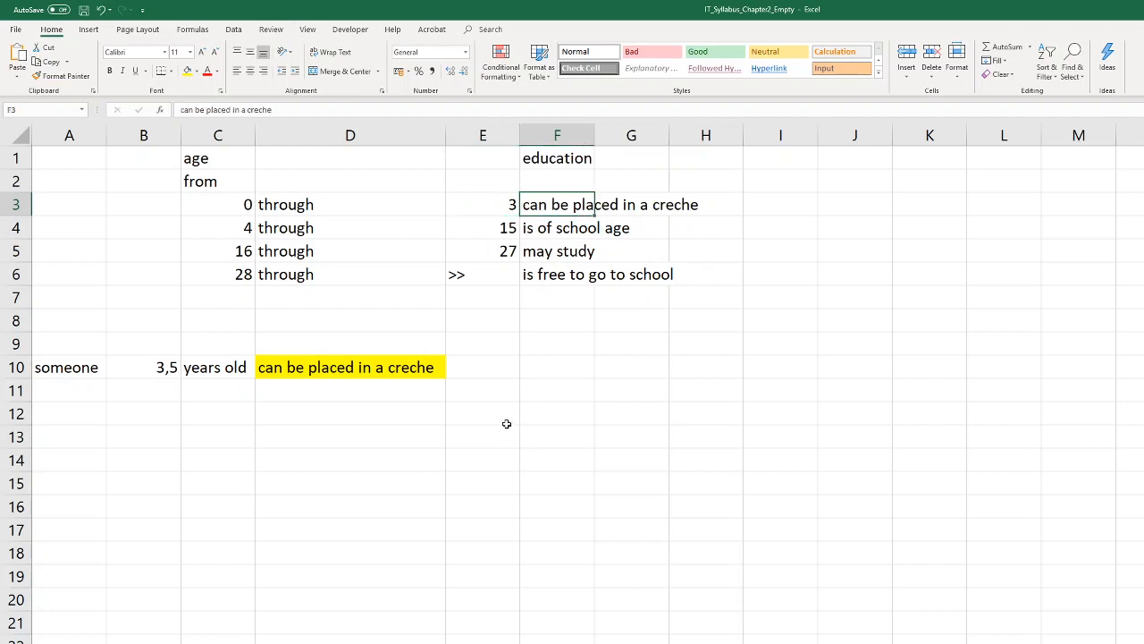
Test the lookup with the ages 2 and 9 in cell B10
click(166, 368)
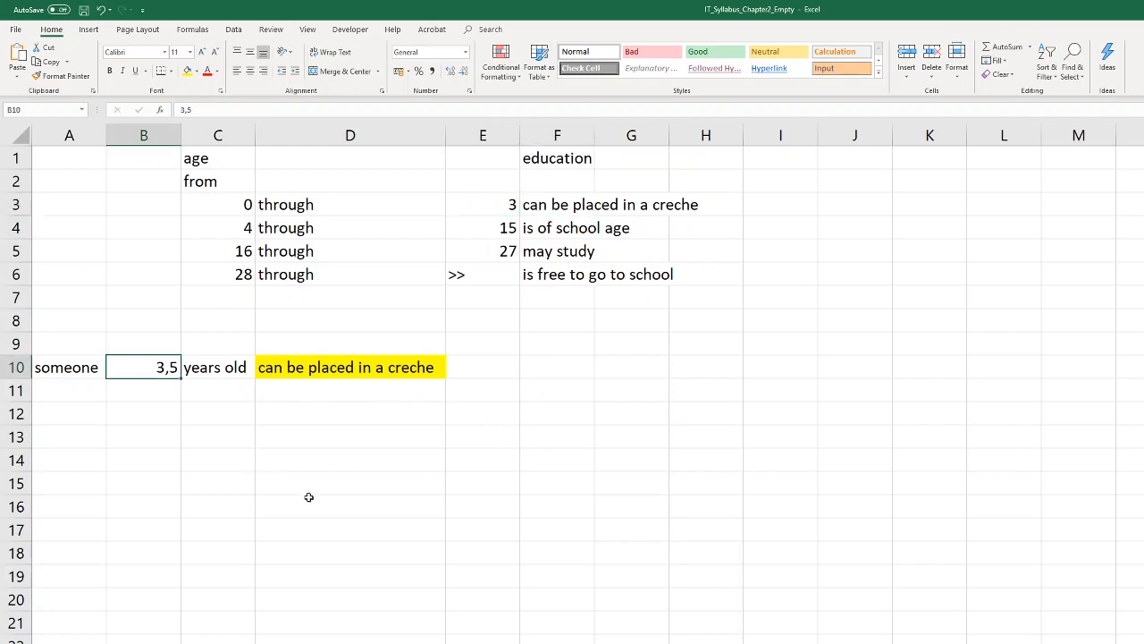
text(2)
key(Return)
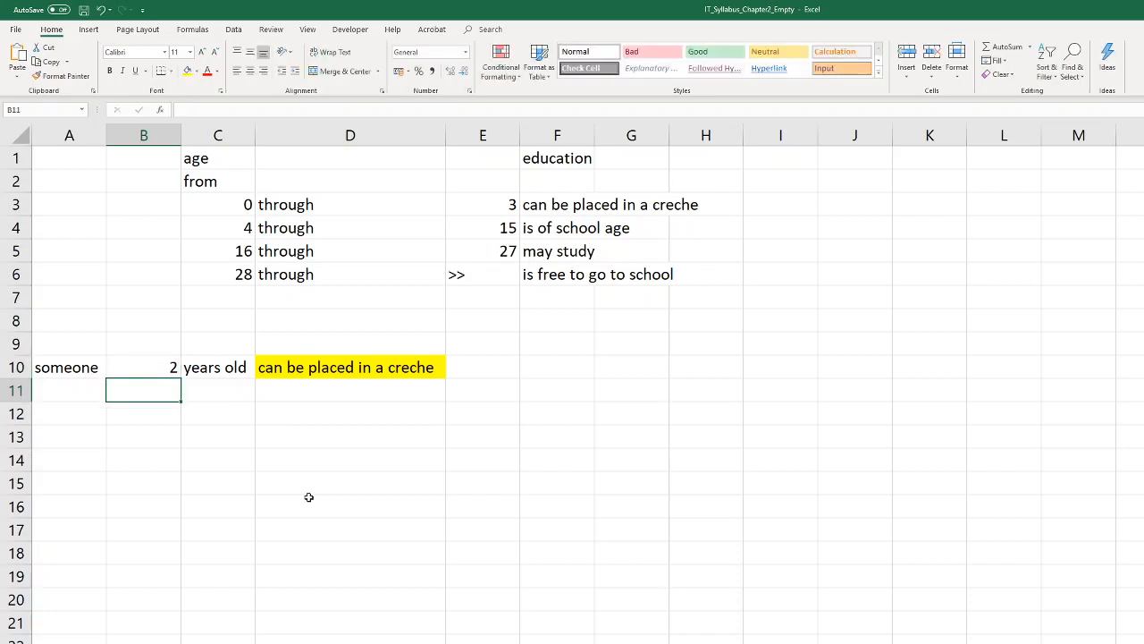
key(Up)
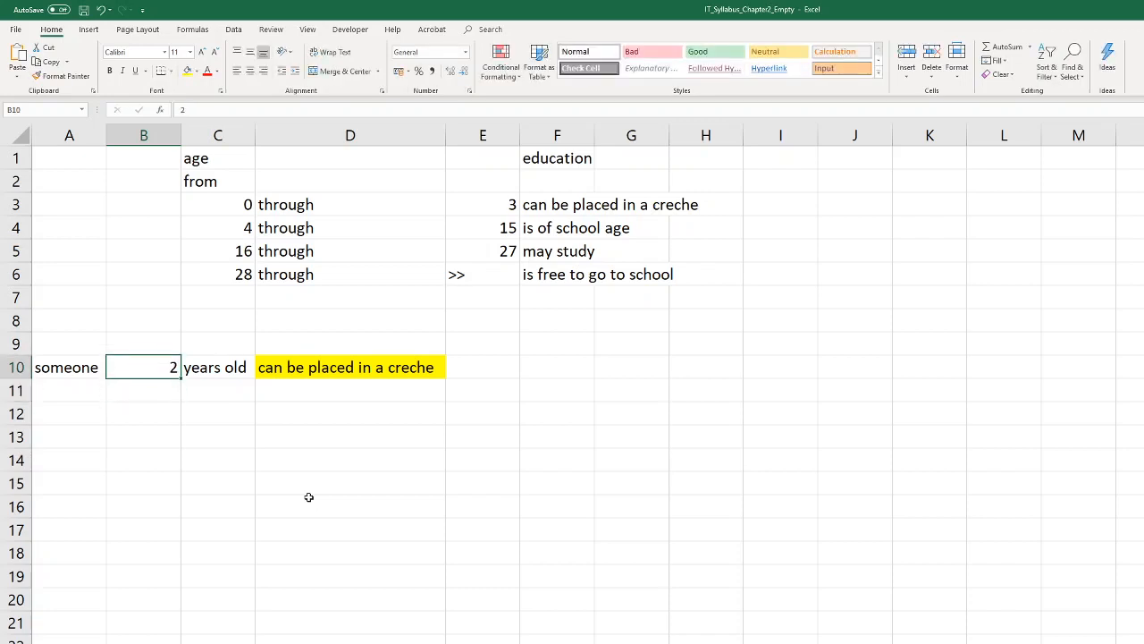
text(9)
key(Return)
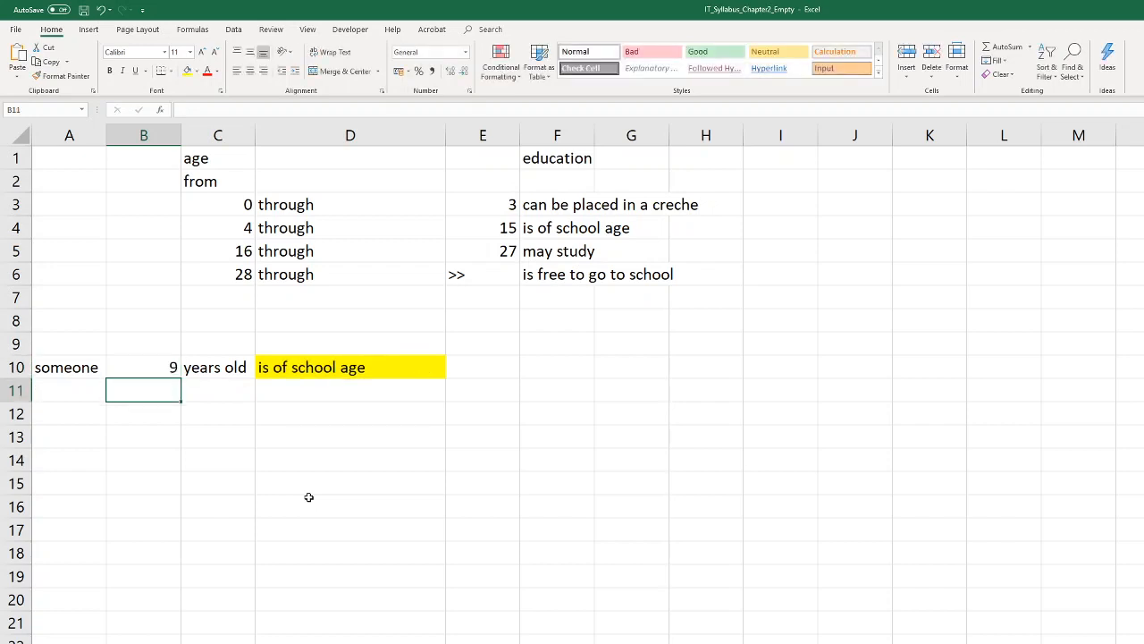
Set the age in B10 to 29 and compare it with the last age range in row 6
key(Up)
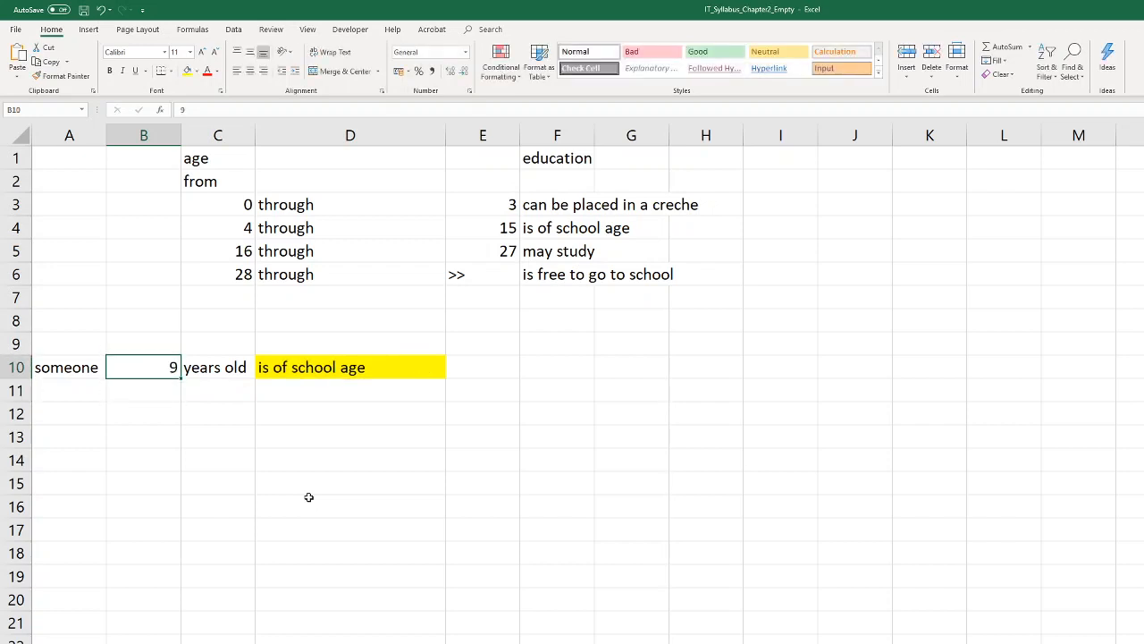
text(29)
key(Return)
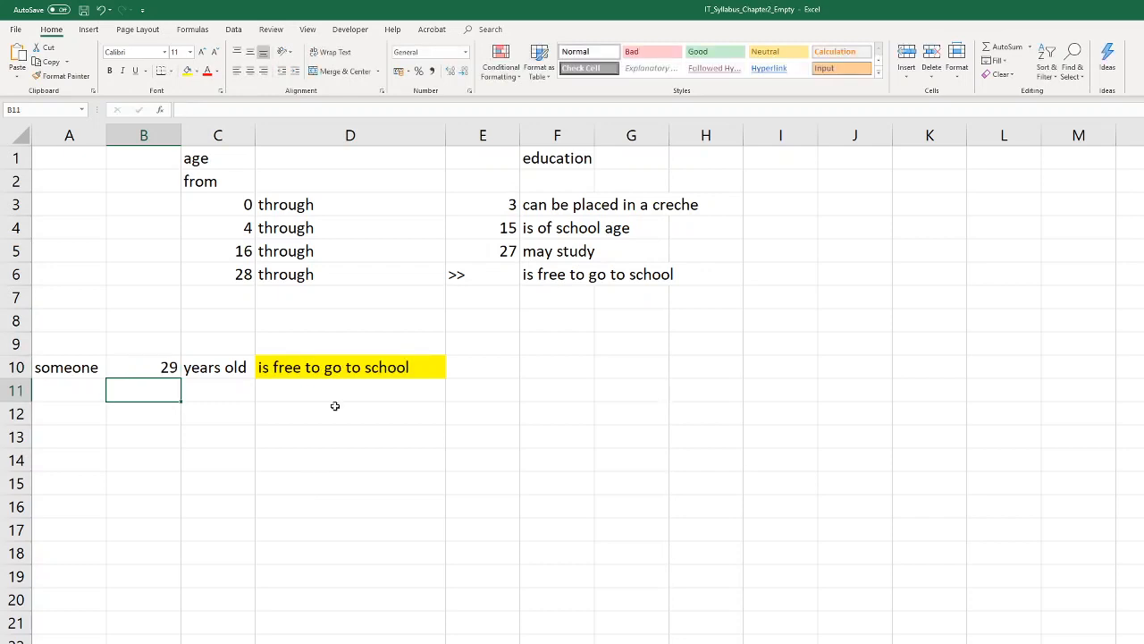
click(241, 278)
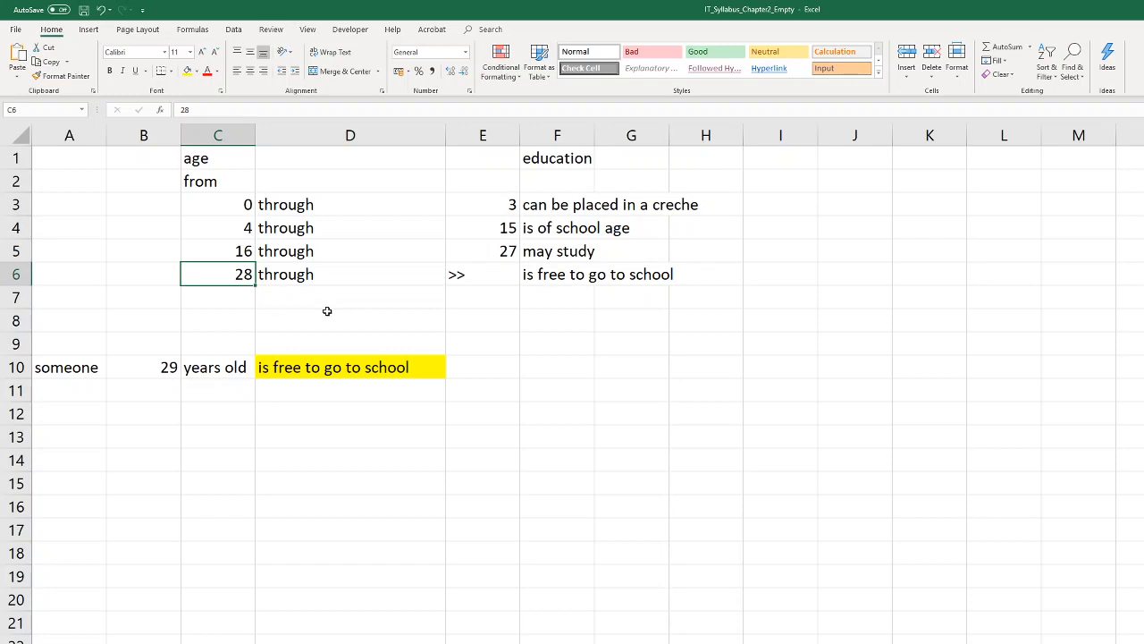
key(Right)
key(Right)
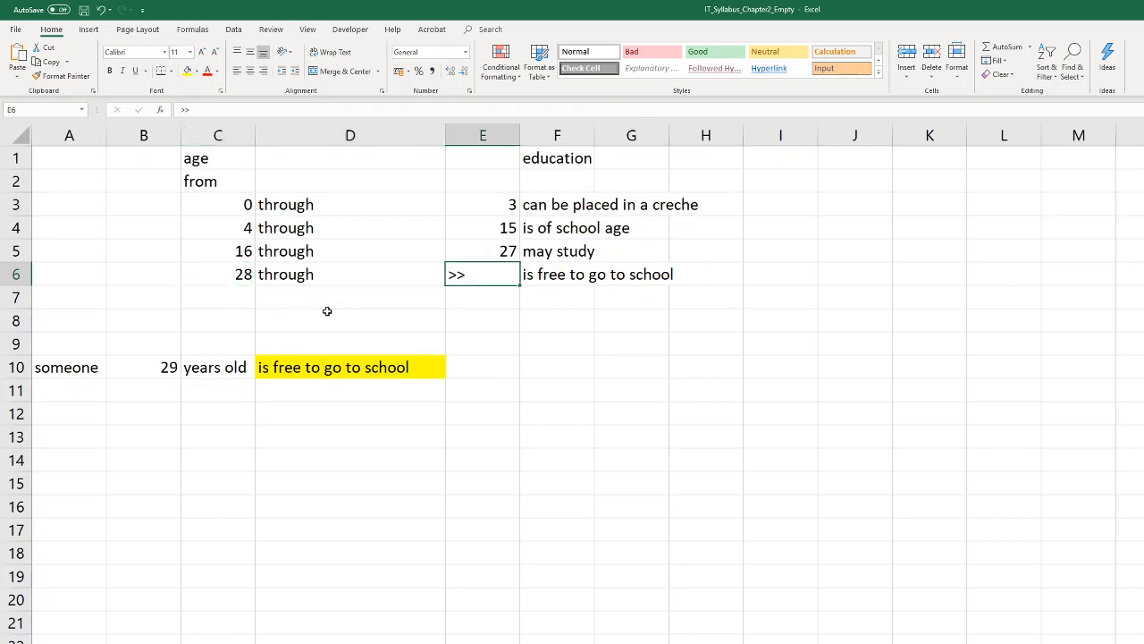
key(Left)
key(Left)
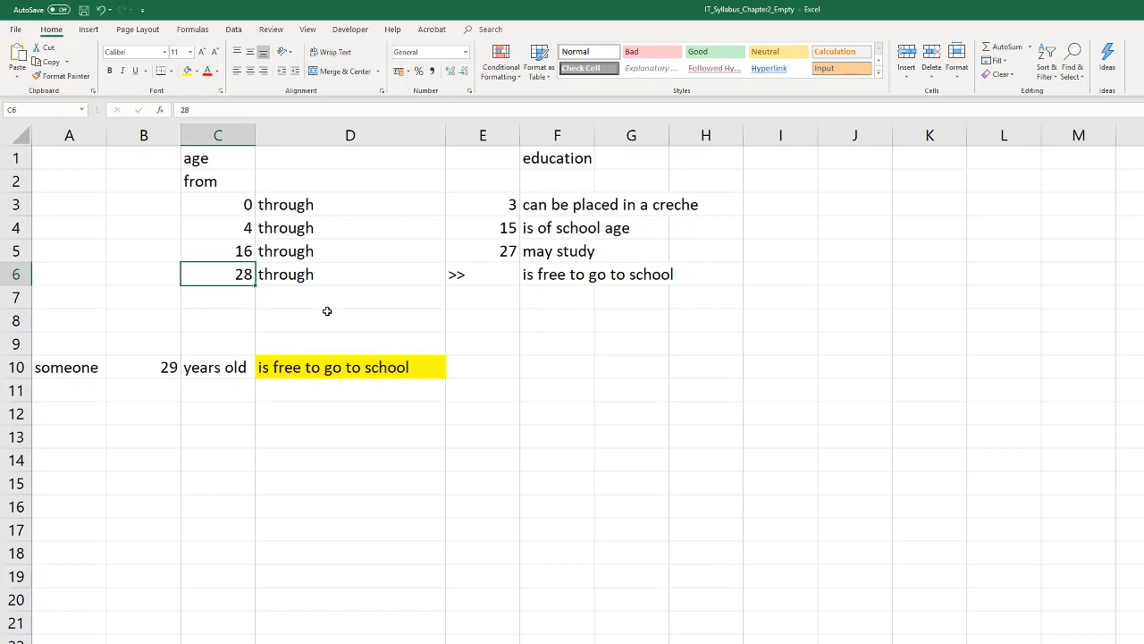
Examine the education text in F6 and the boundary between the last two age ranges in E5 and C6, including the text in F5
click(580, 277)
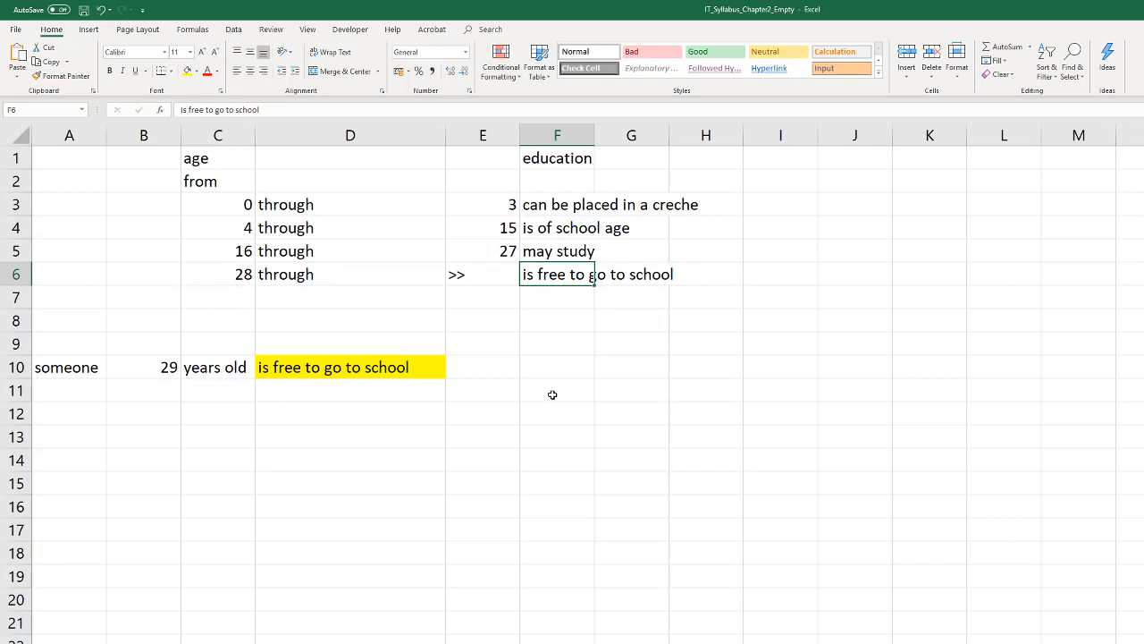
click(171, 370)
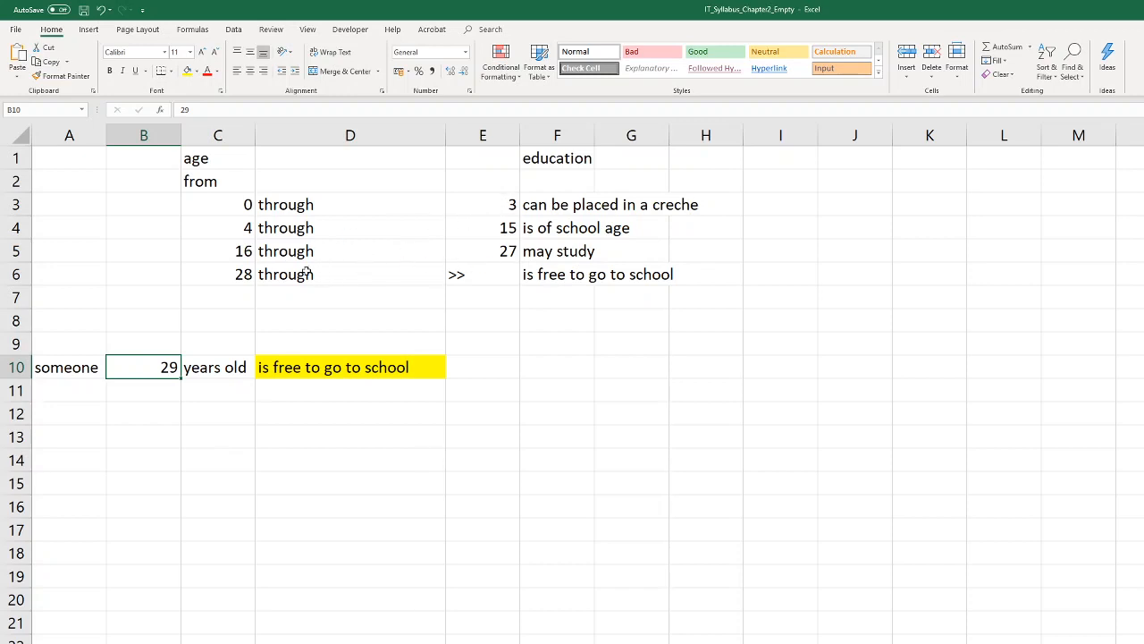
click(240, 275)
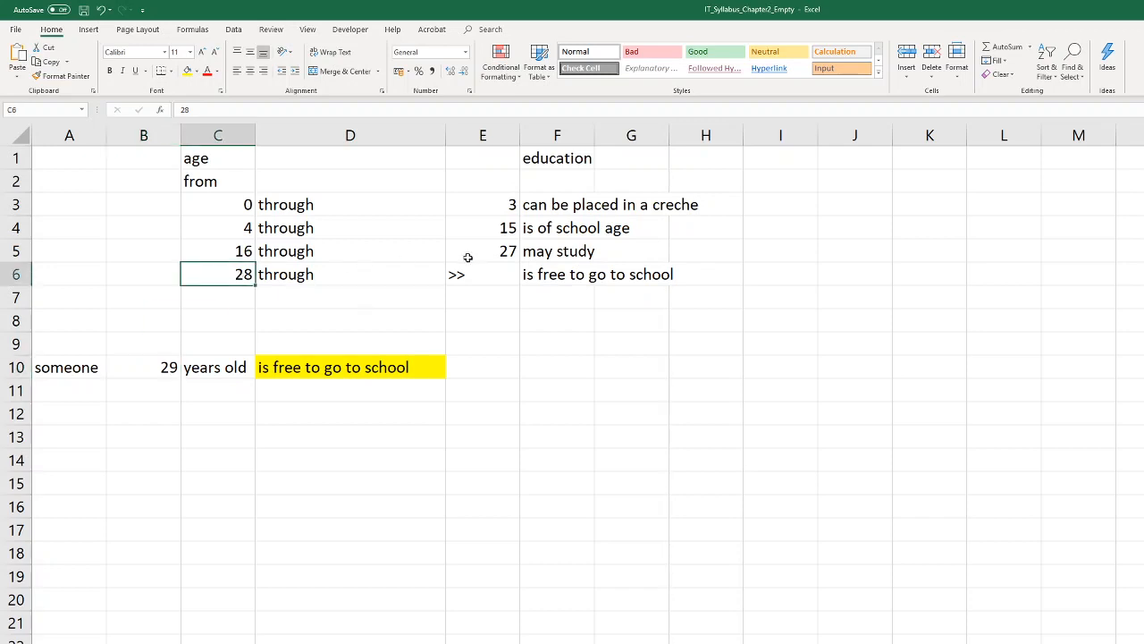
click(507, 251)
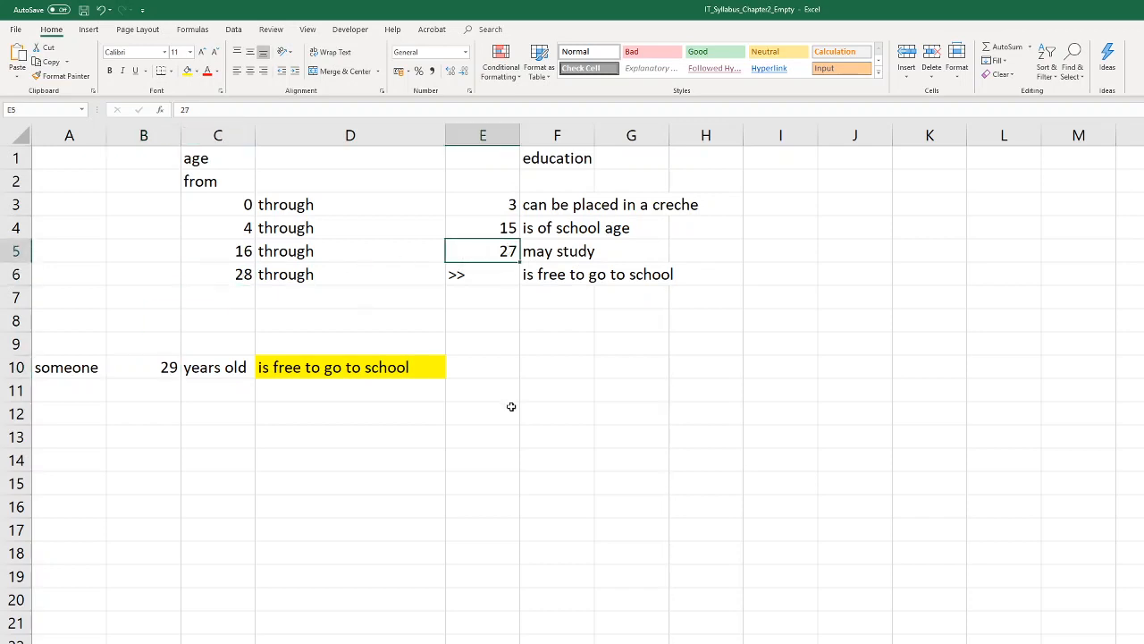
click(229, 280)
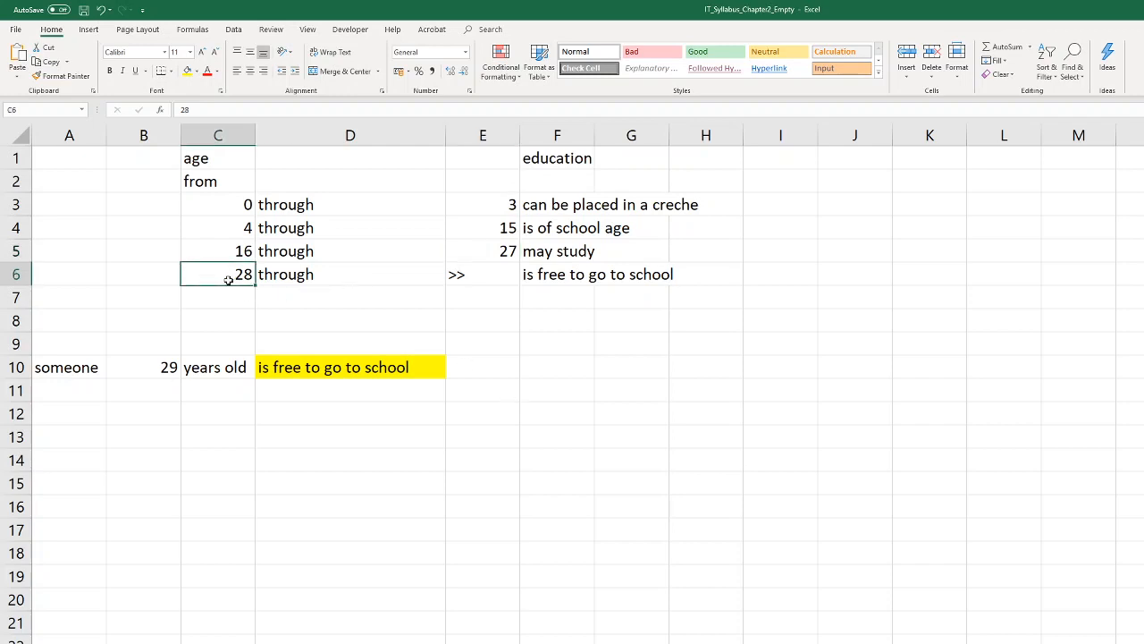
click(484, 256)
click(577, 257)
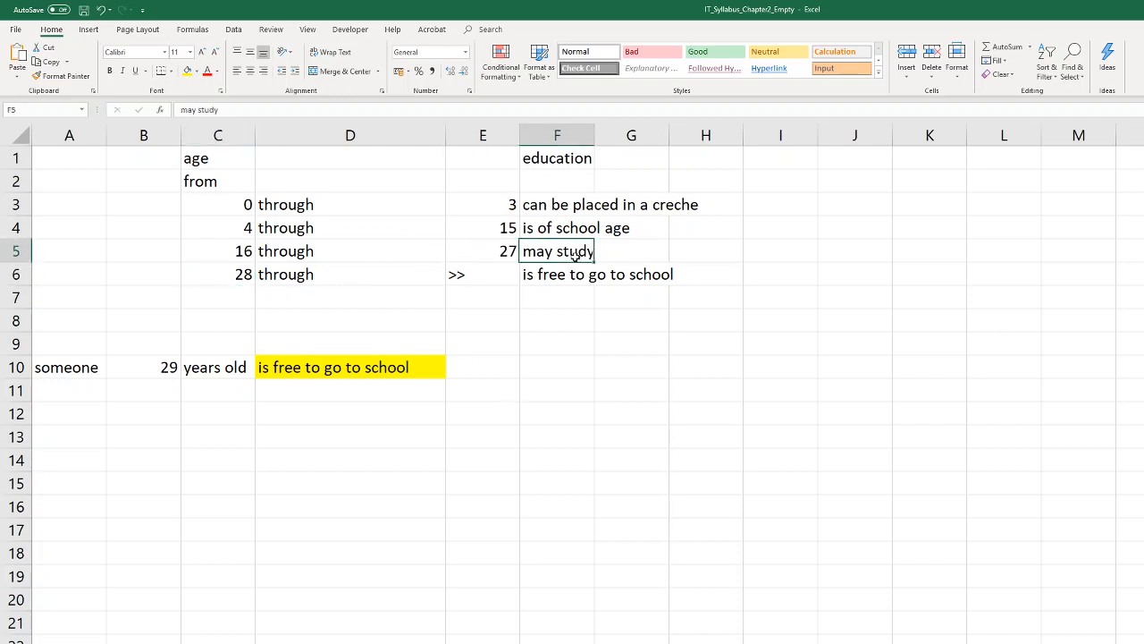
Test the lookup in cell B10 with the in-between age 27,5, and set the age to 2
click(157, 367)
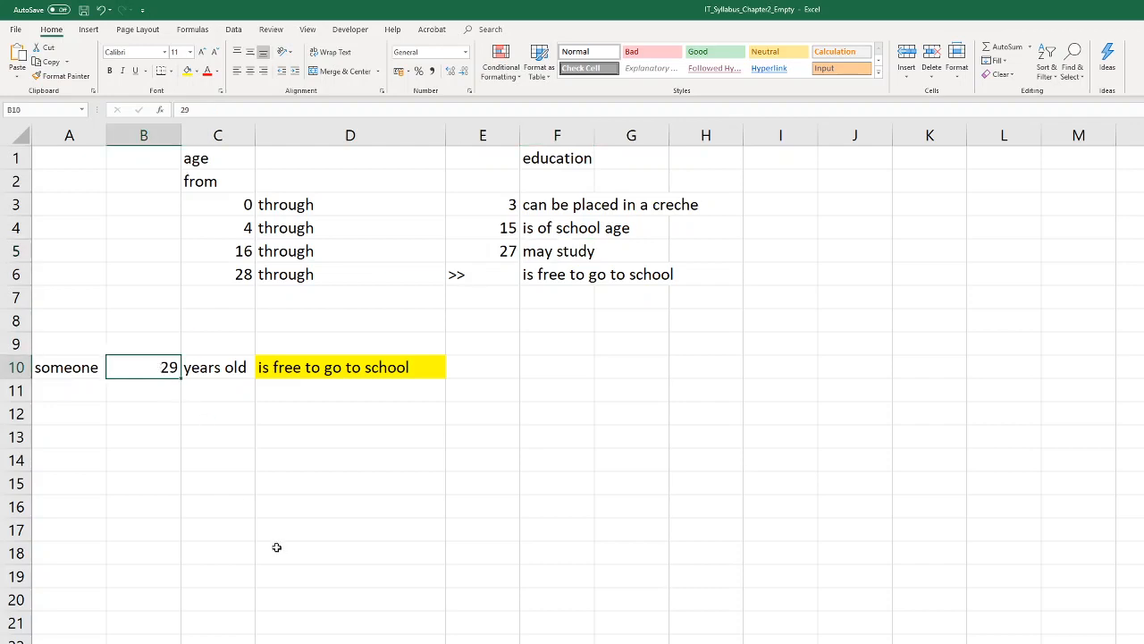
text(27,5)
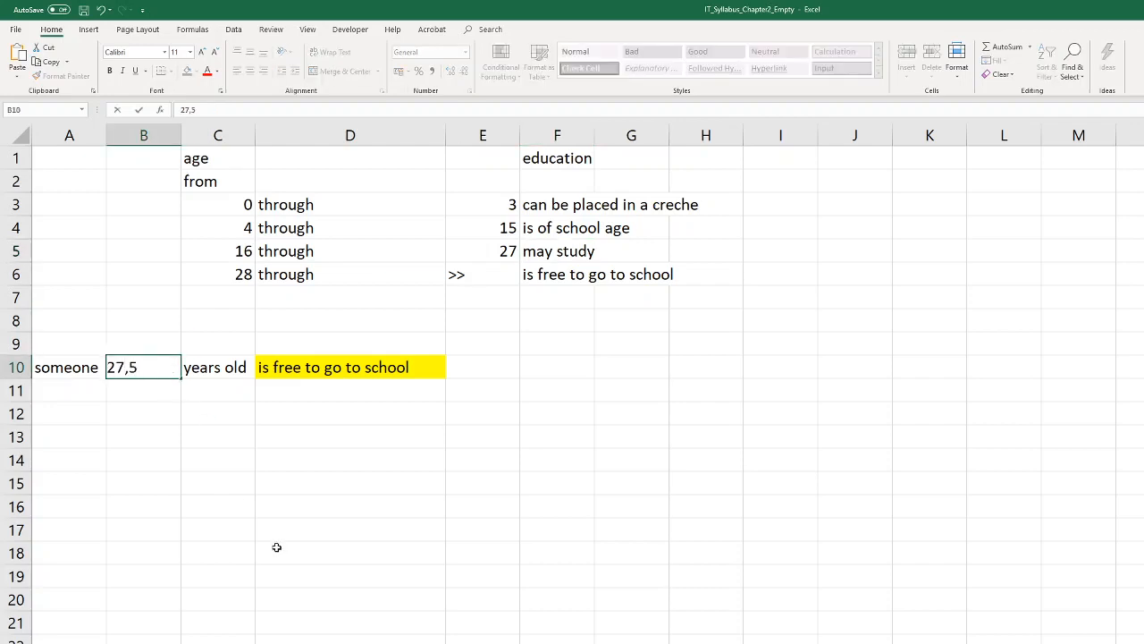
key(Return)
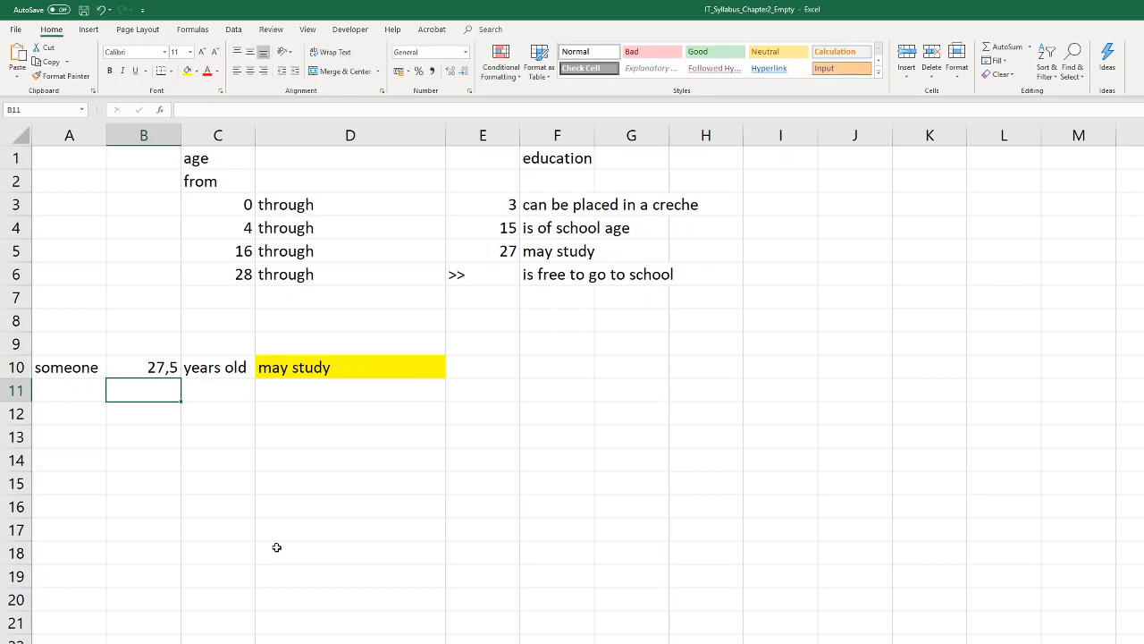
key(Up)
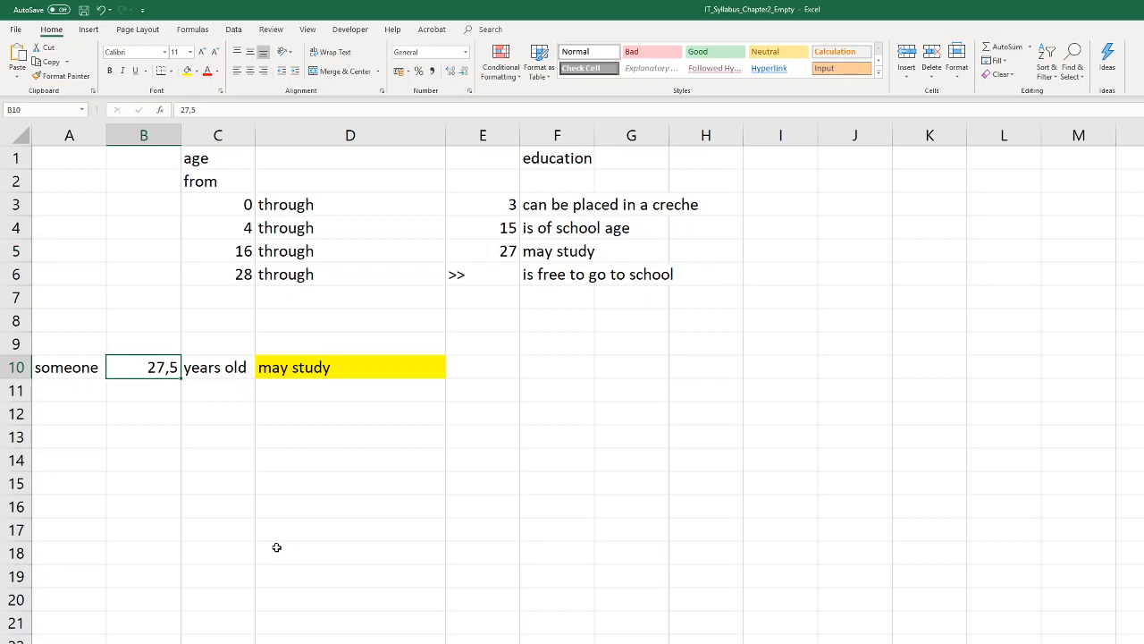
text(2)
key(Return)
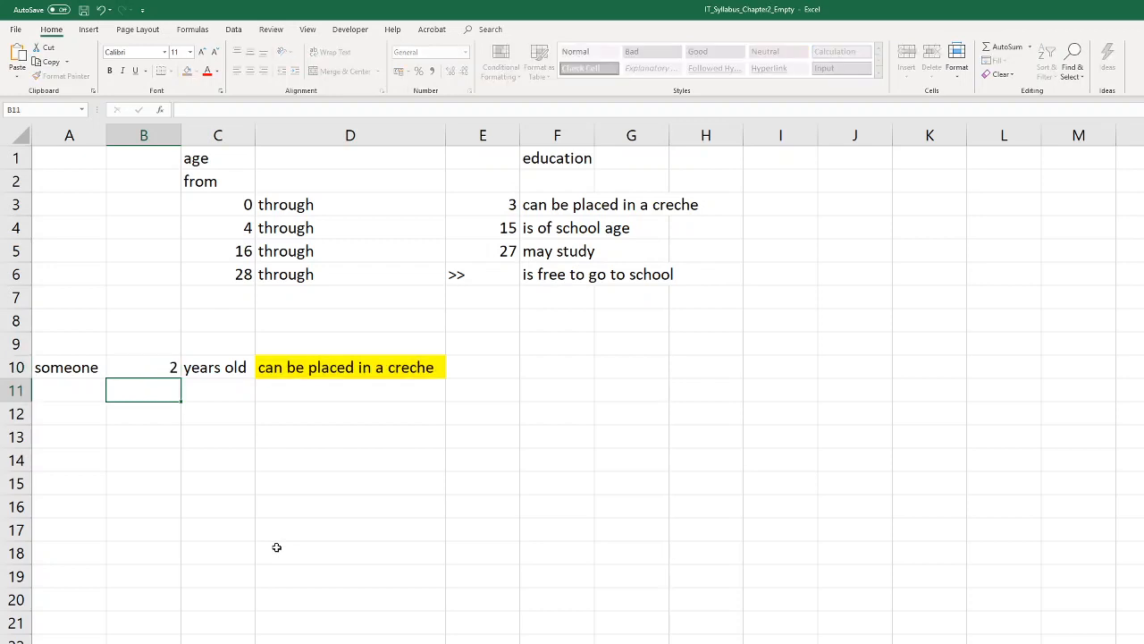